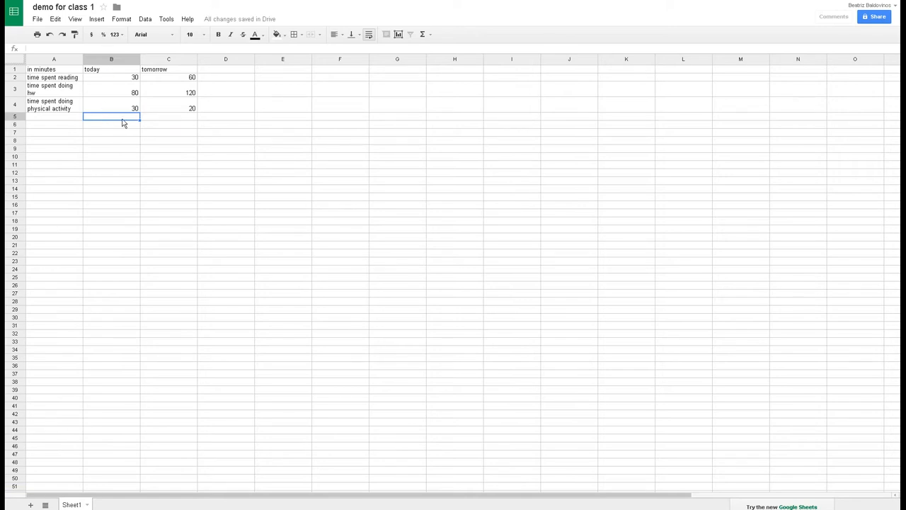
# Start a formula in B5, below today's times, with an equals sign.
pyautogui.write('=')
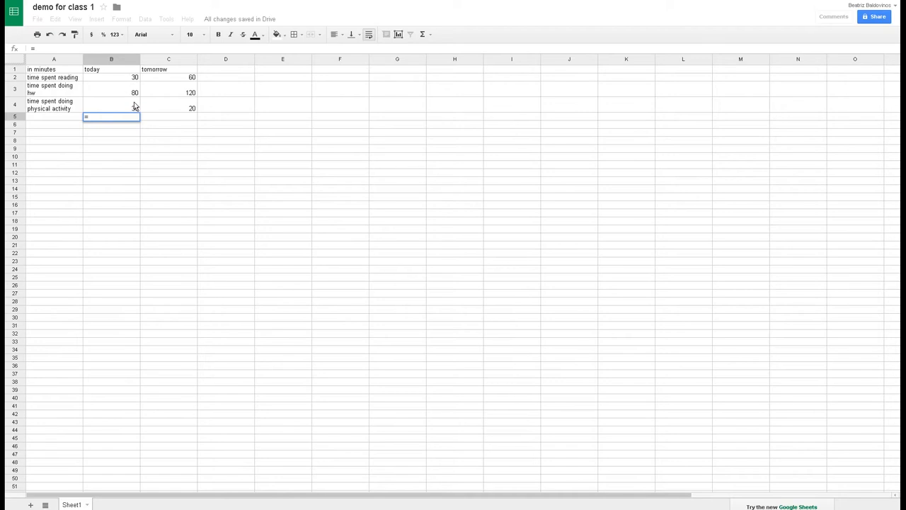
# Complete B5 as =B4+B3, then change B4's physical activity from 30 to 40 for a 120 total.
pyautogui.write('B')
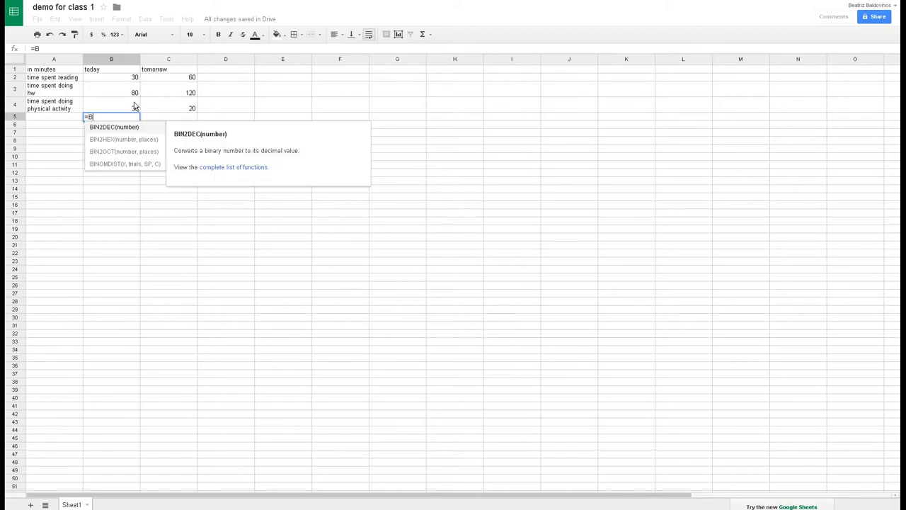
pyautogui.write('4')
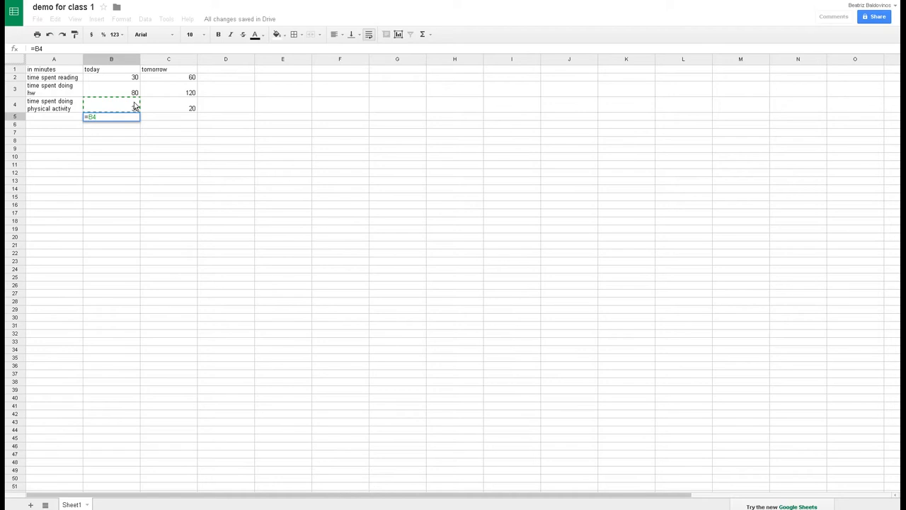
pyautogui.write('+B')
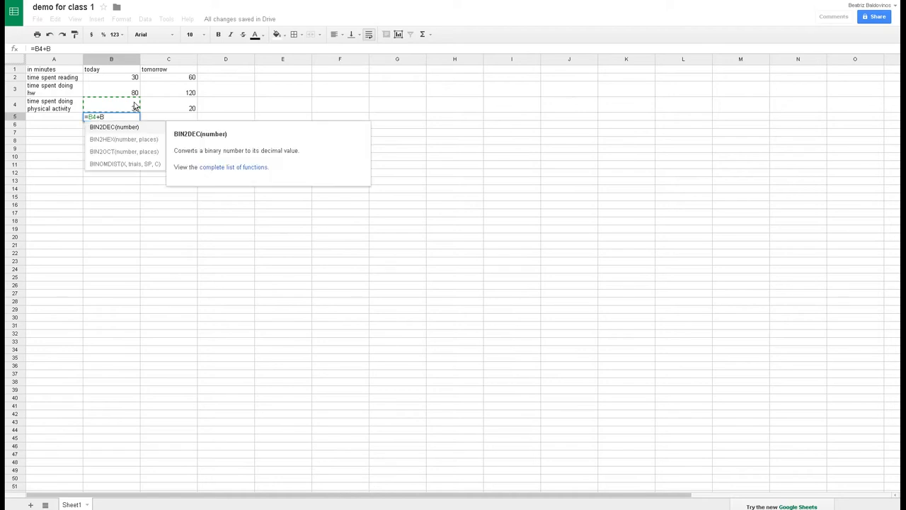
pyautogui.write('3')
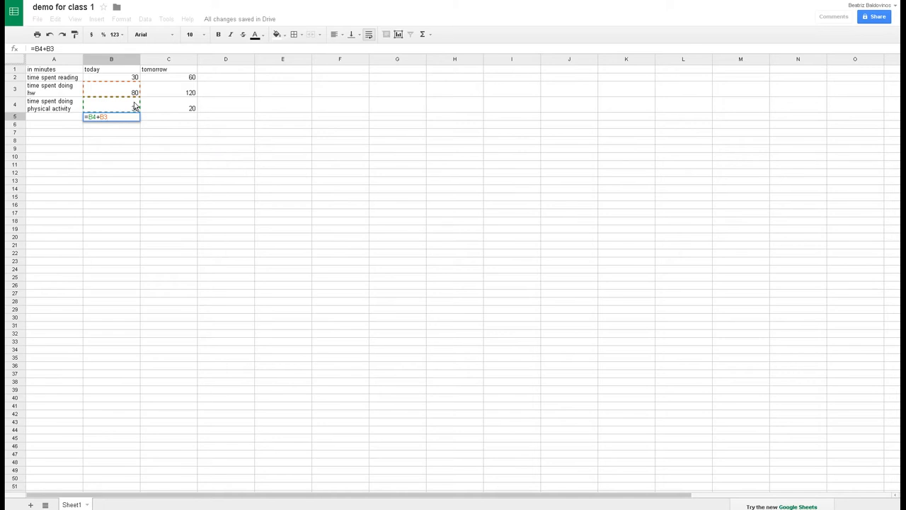
pyautogui.press('Return')
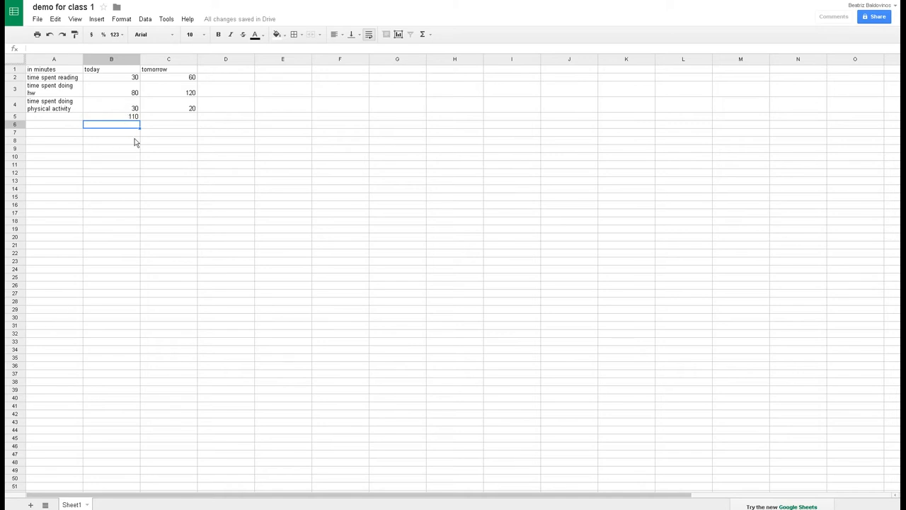
pyautogui.click(137, 105)
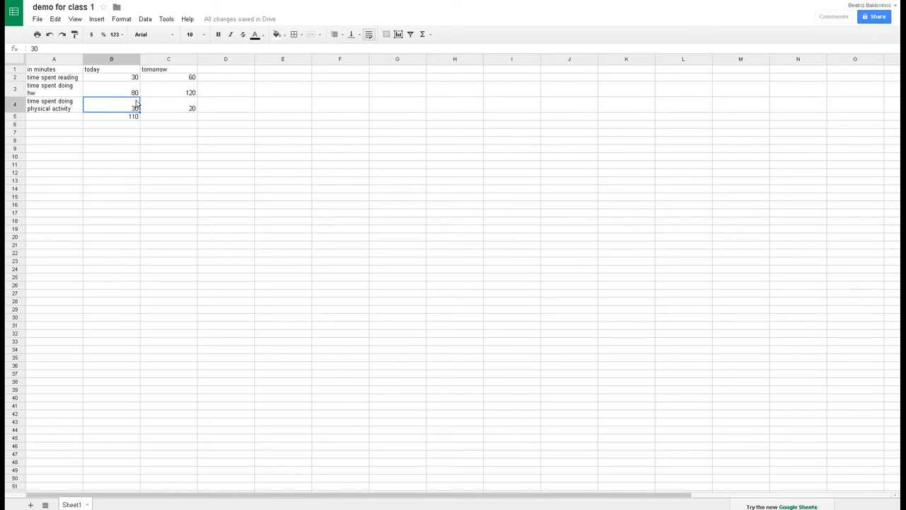
pyautogui.press('Delete')
pyautogui.write('40')
pyautogui.press('Return')
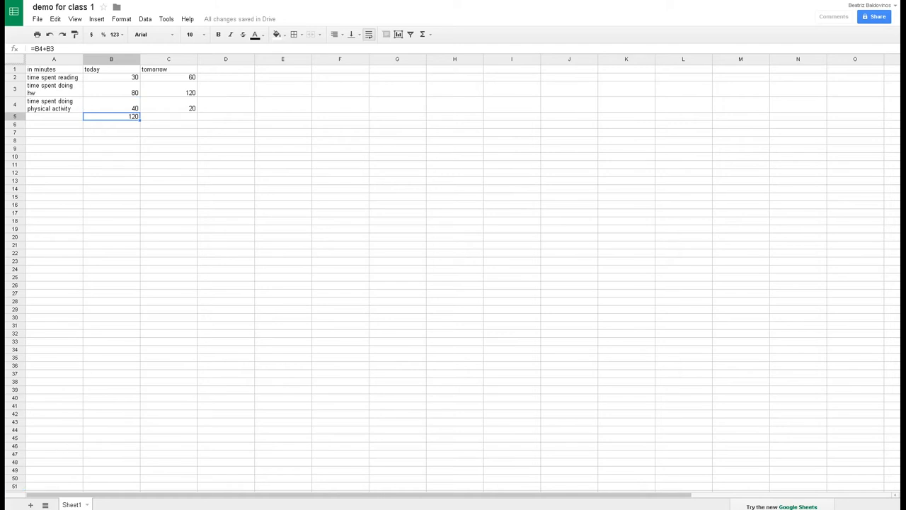
# Enter =C2+C3+C4 in C5 so tomorrow's total reads 200.
pyautogui.click(166, 114)
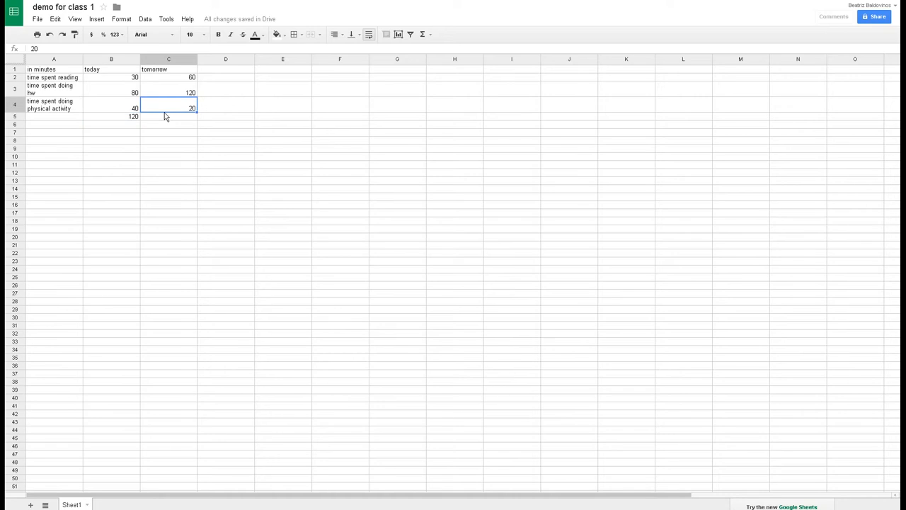
pyautogui.click(178, 119)
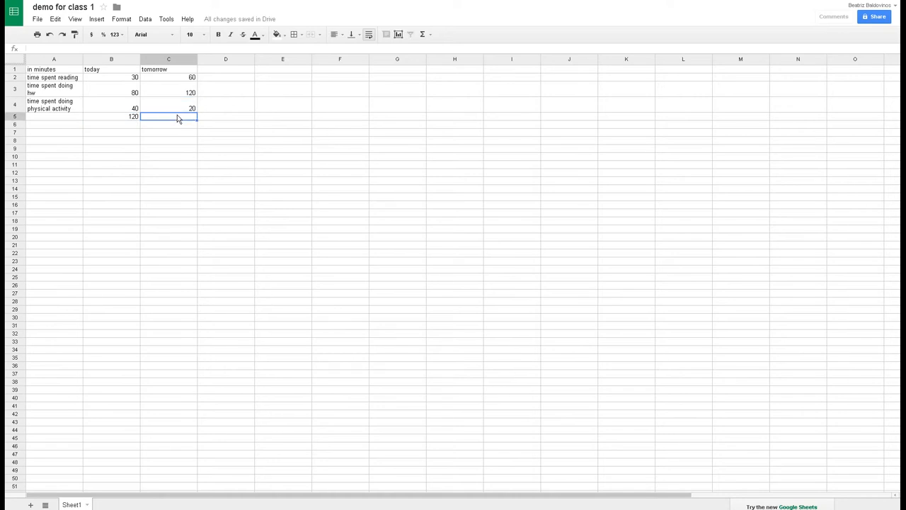
pyautogui.write('=')
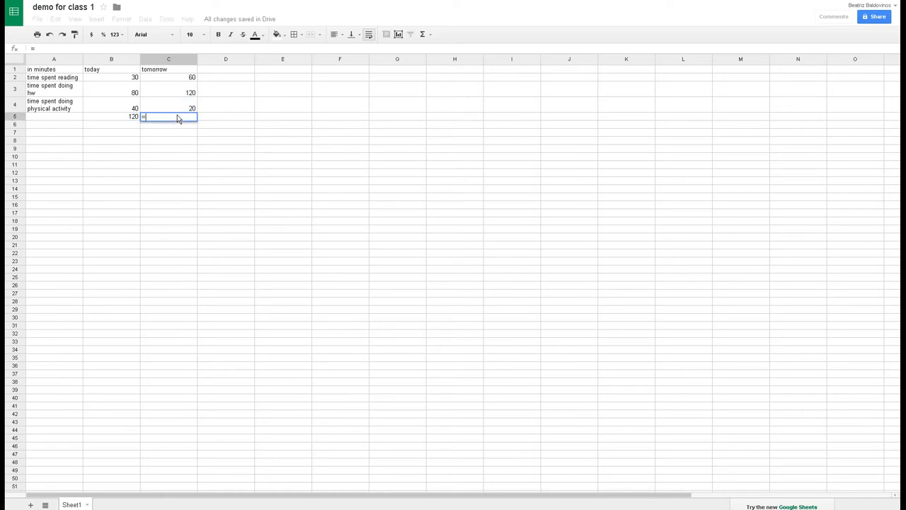
pyautogui.click(191, 77)
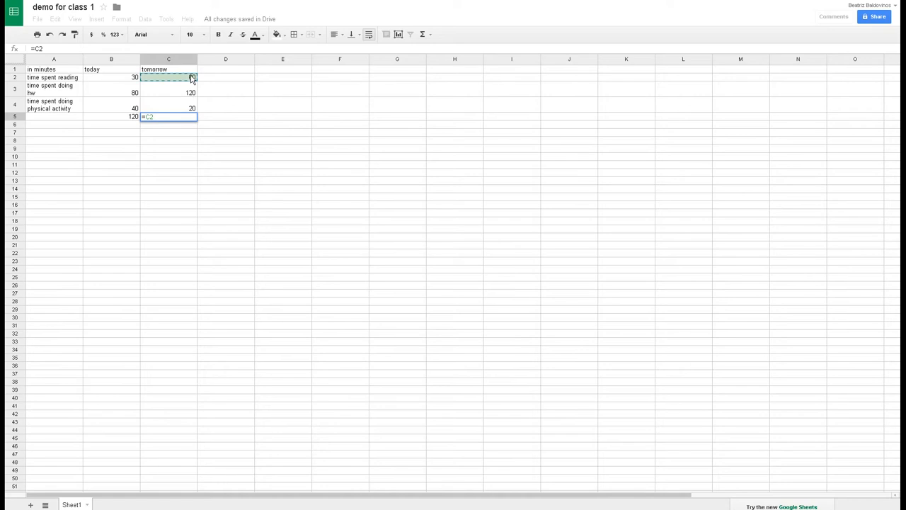
pyautogui.write('+')
pyautogui.click(191, 92)
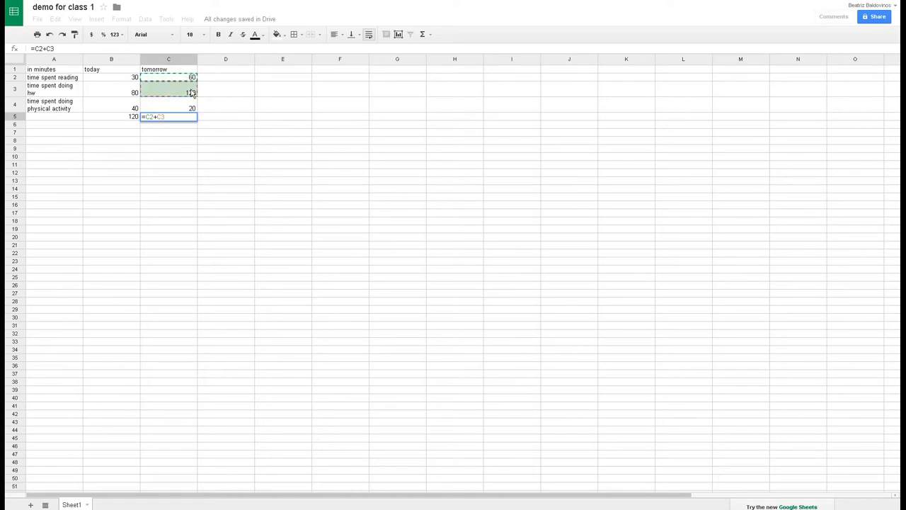
pyautogui.write('+')
pyautogui.click(189, 108)
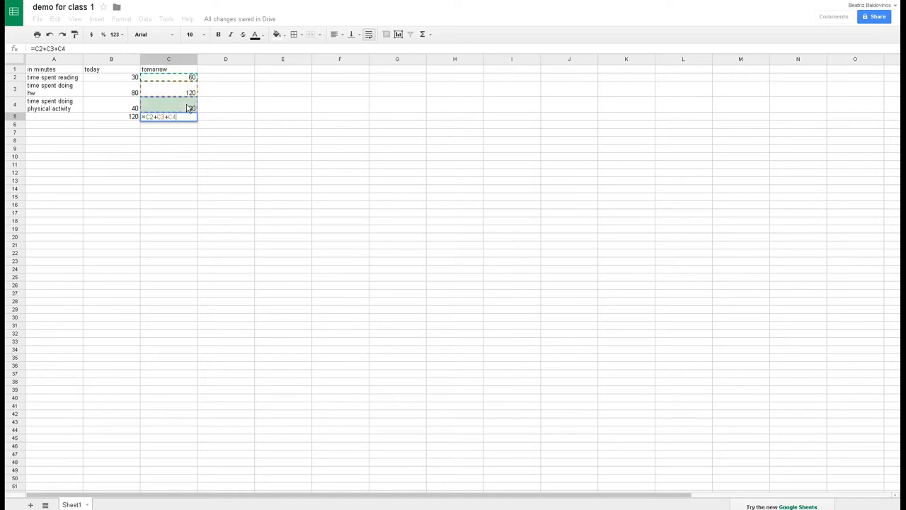
pyautogui.press('Return')
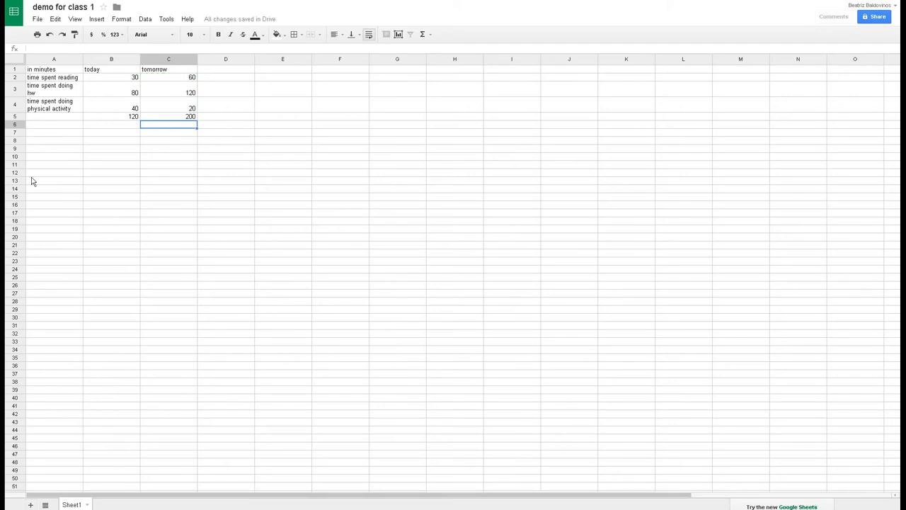
# Append +B2 to the B5 formula so today's total includes reading and shows 150.
pyautogui.click(101, 117)
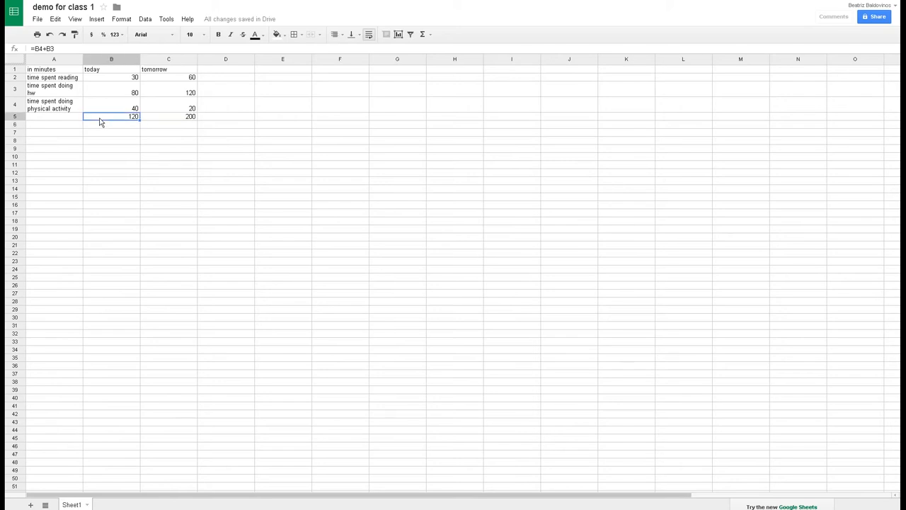
pyautogui.doubleClick(101, 118)
pyautogui.click(120, 82)
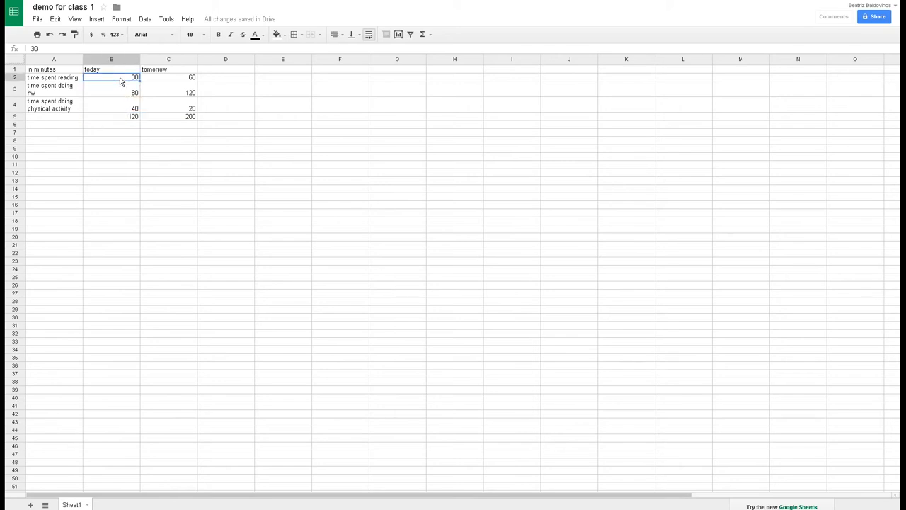
pyautogui.click(128, 118)
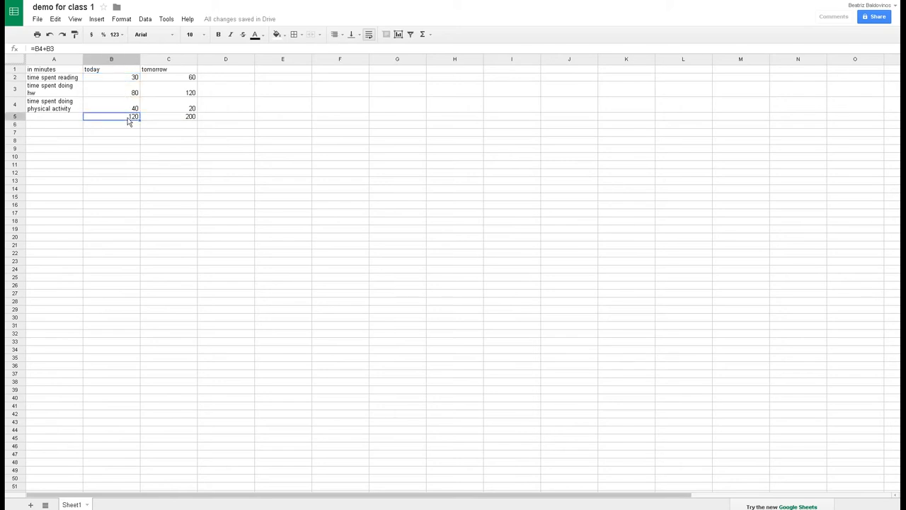
pyautogui.doubleClick(128, 117)
pyautogui.click(128, 117)
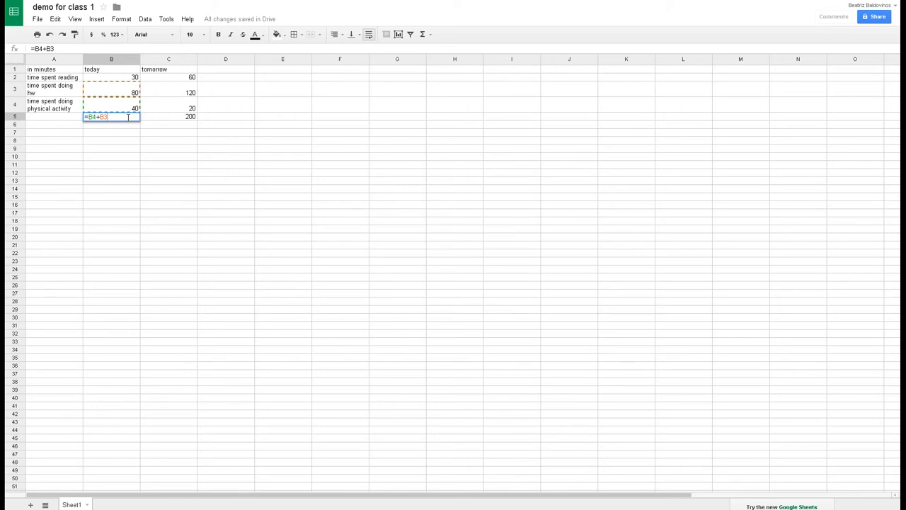
pyautogui.write('+')
pyautogui.click(121, 80)
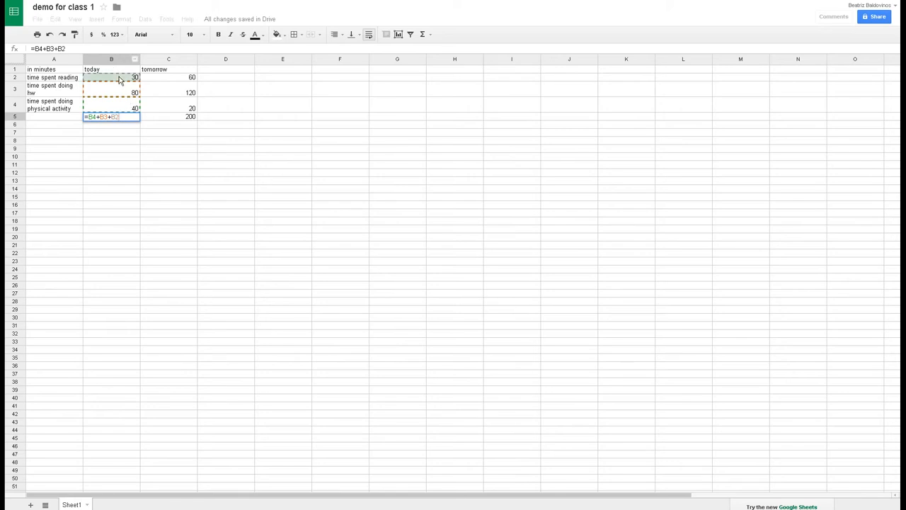
pyautogui.press('Return')
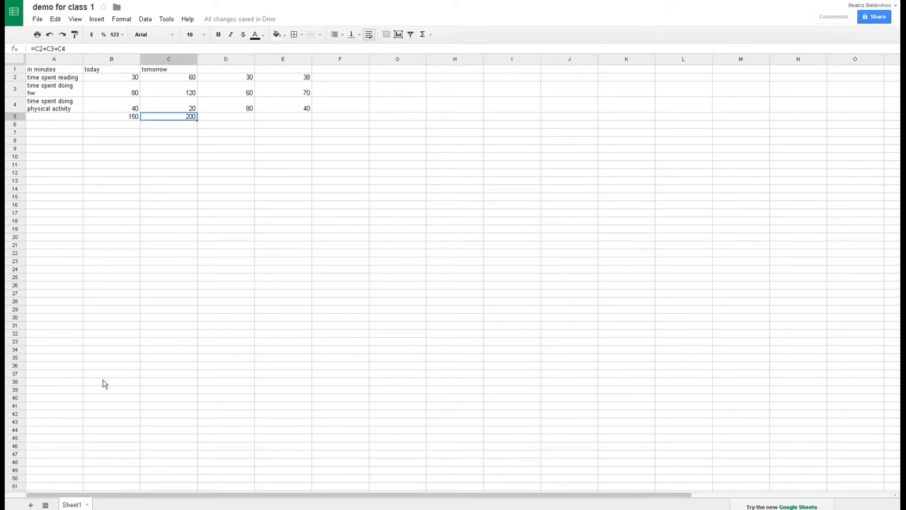
# Copy the C5 total formula across to D5 and E5.
pyautogui.doubleClick(188, 120)
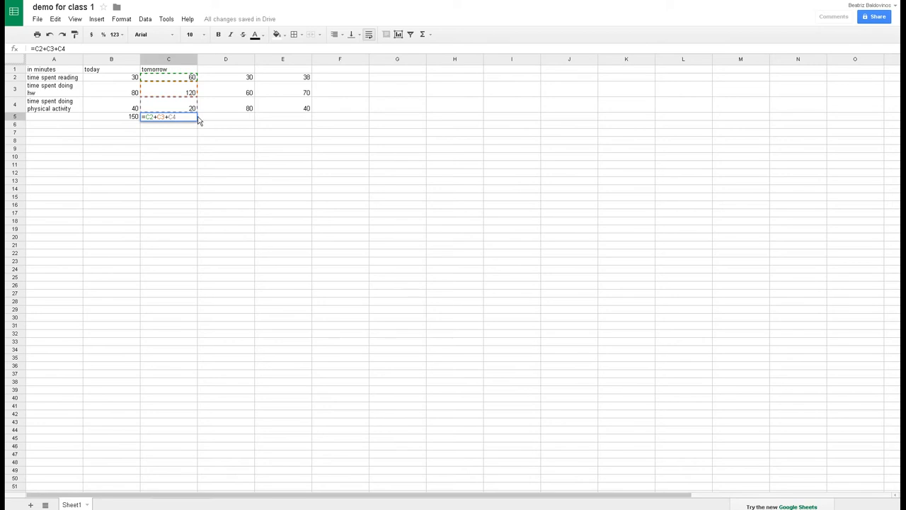
pyautogui.click(198, 120)
pyautogui.click(196, 121)
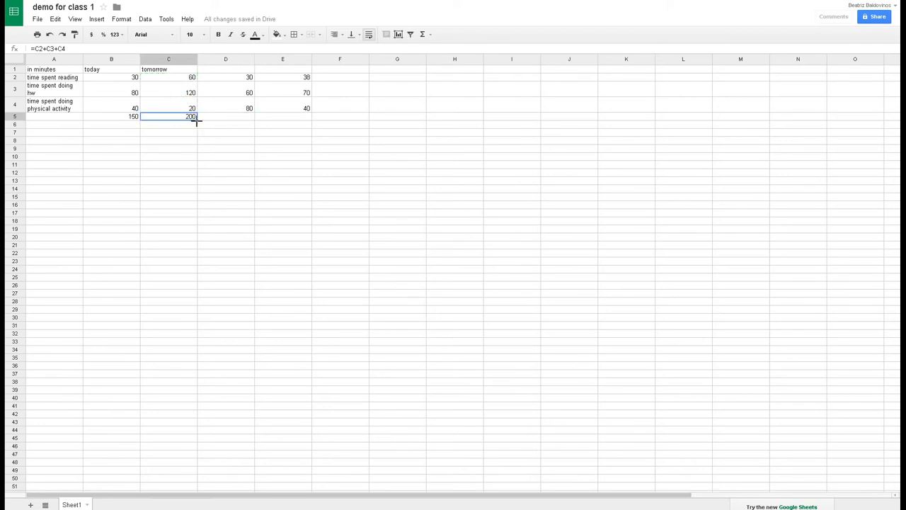
pyautogui.moveTo(197, 121); pyautogui.dragTo(303, 116)
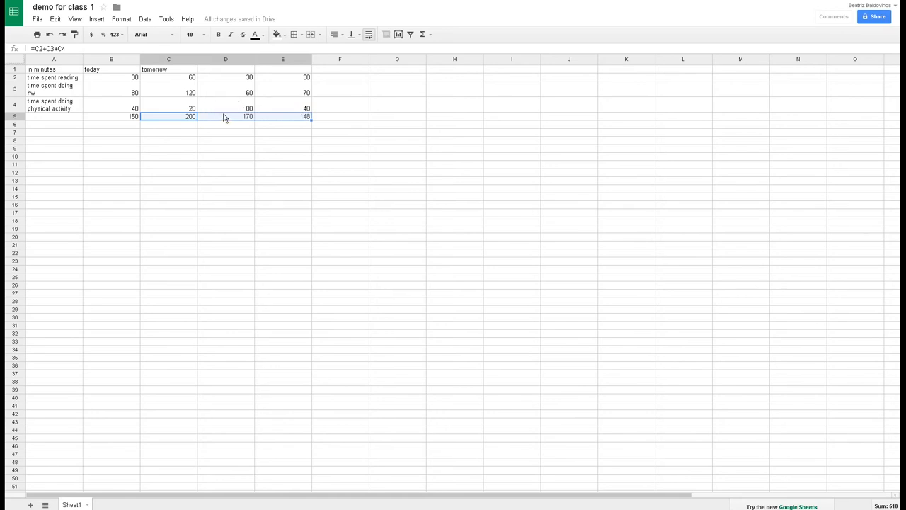
# Check the D2:D4 values and the =D2+D3+D4-style formulas behind the D5 and E5 totals.
pyautogui.click(244, 75)
pyautogui.click(248, 94)
pyautogui.click(248, 104)
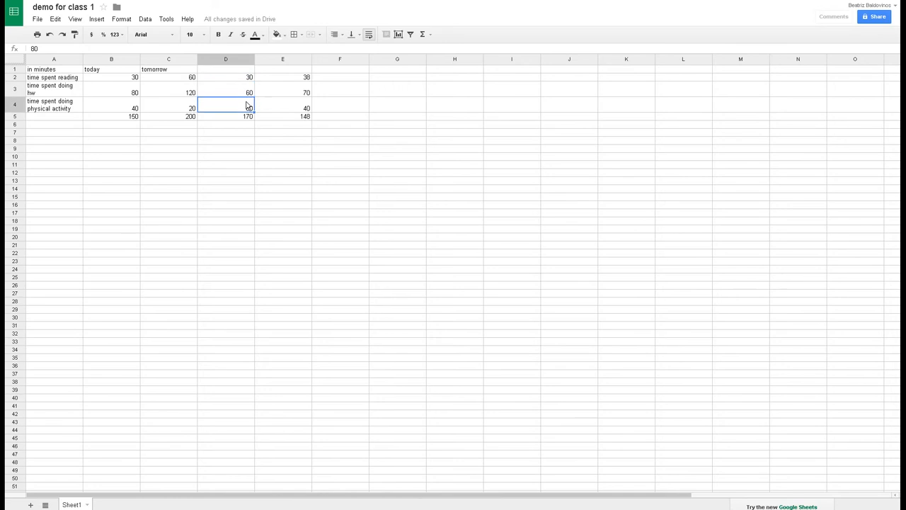
pyautogui.click(248, 117)
pyautogui.doubleClick(249, 117)
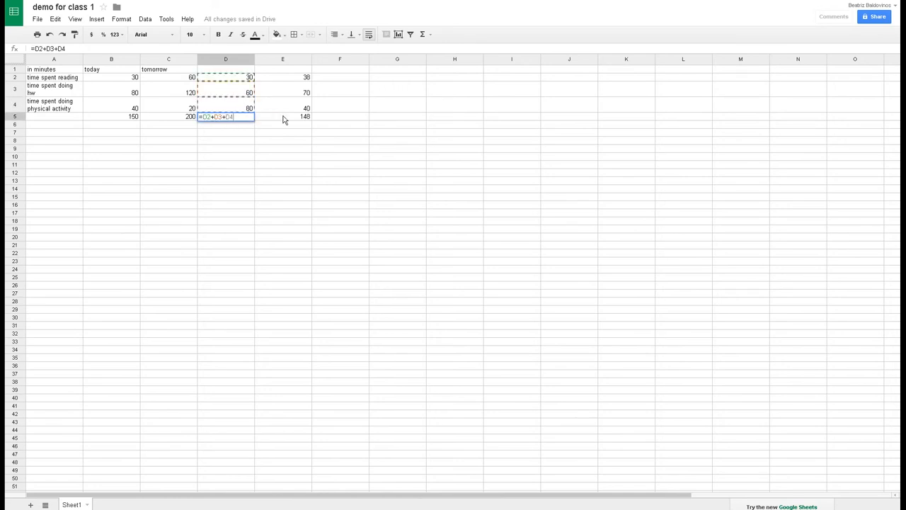
pyautogui.click(284, 118)
pyautogui.doubleClick(283, 118)
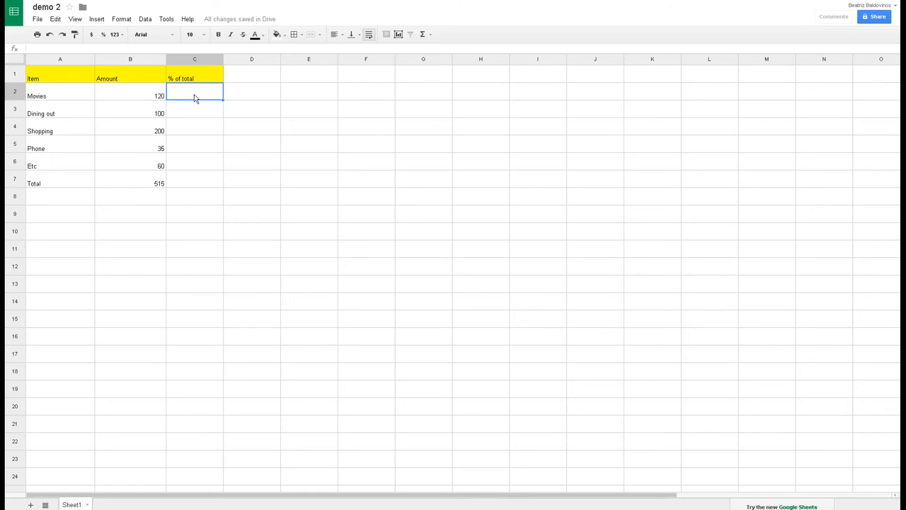
# Enter =B2/B7 in C2 for Movies' share and fill it down to C7.
pyautogui.write('=')
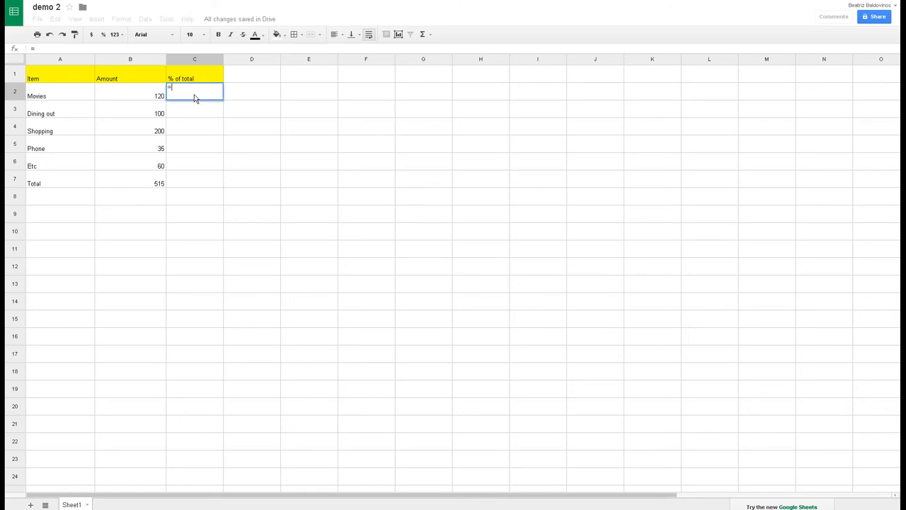
pyautogui.click(146, 92)
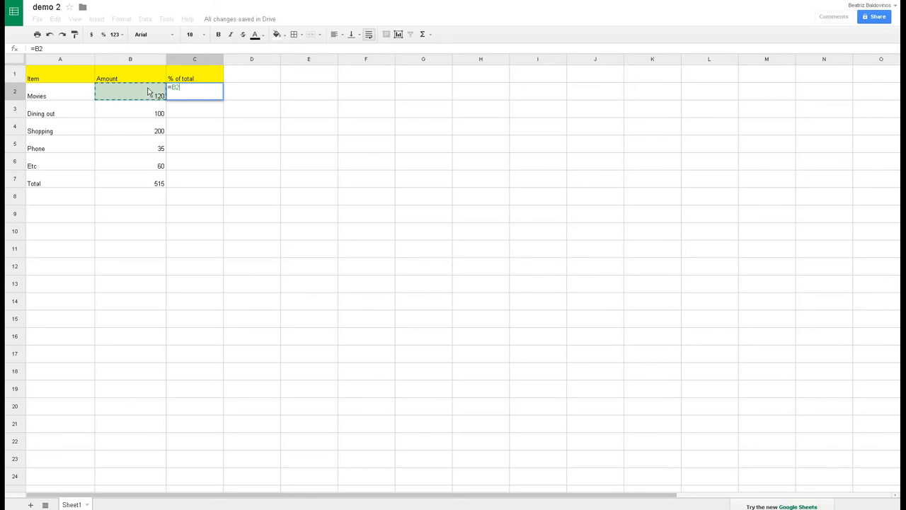
pyautogui.write('/')
pyautogui.click(152, 183)
pyautogui.press('Return')
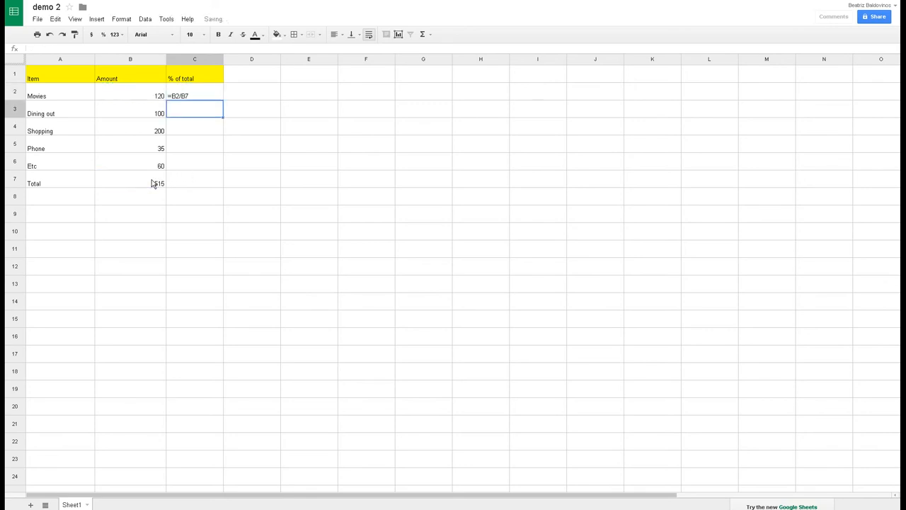
pyautogui.click(201, 97)
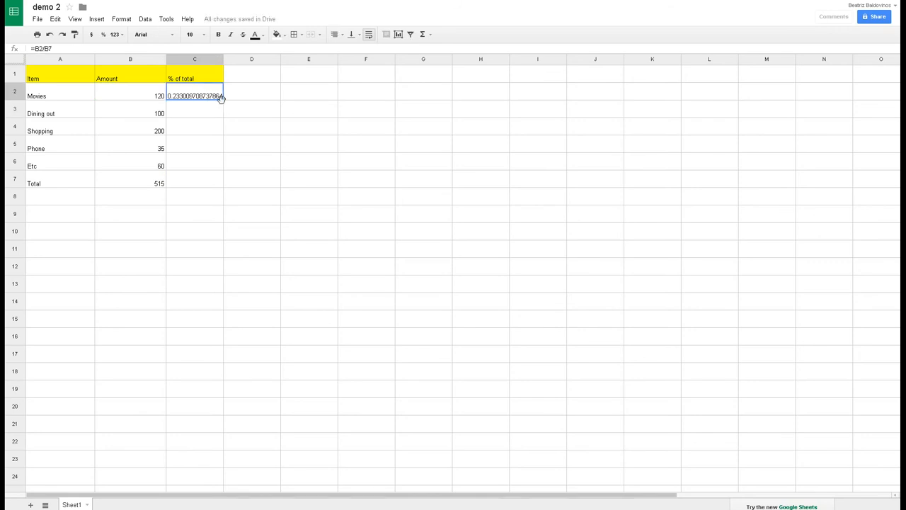
pyautogui.moveTo(224, 99); pyautogui.dragTo(214, 174)
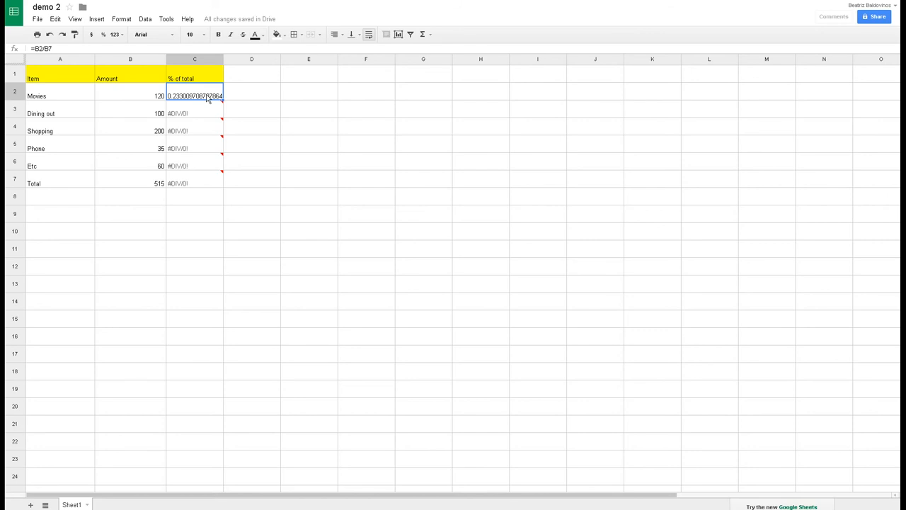
# Change C2 to =B2/$B$7 and refill it down to C7 so each row shows its share.
pyautogui.doubleClick(208, 100)
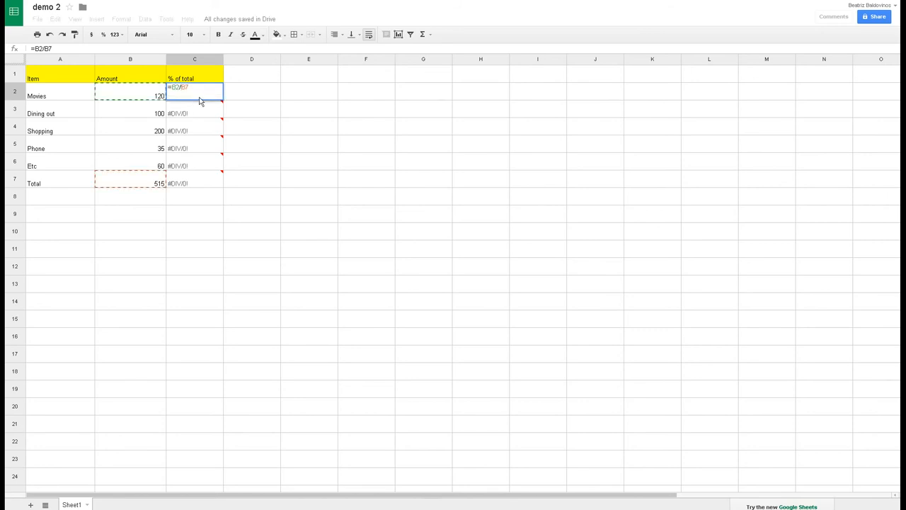
pyautogui.write('$')
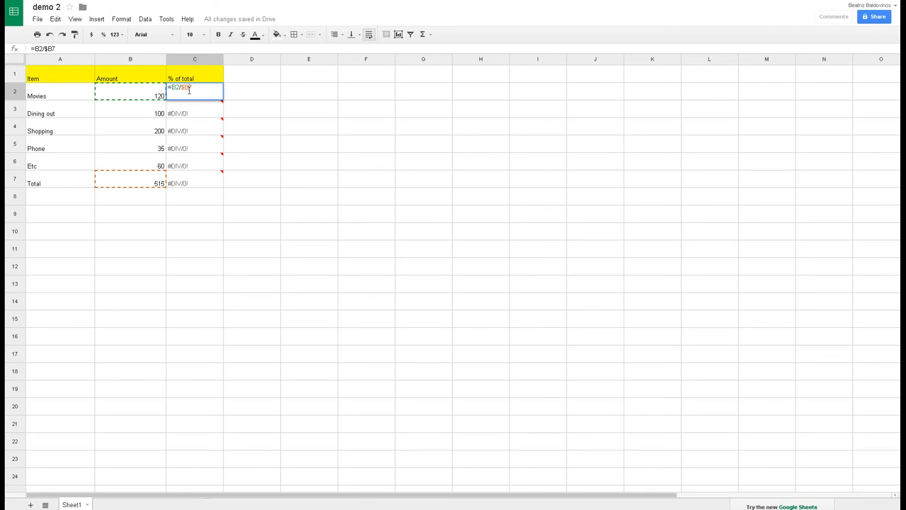
pyautogui.moveTo(206, 115)
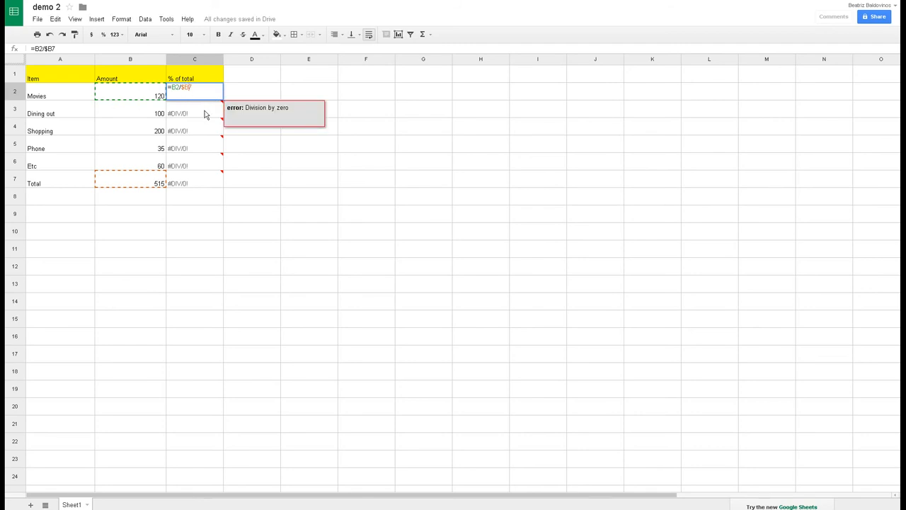
pyautogui.write('$')
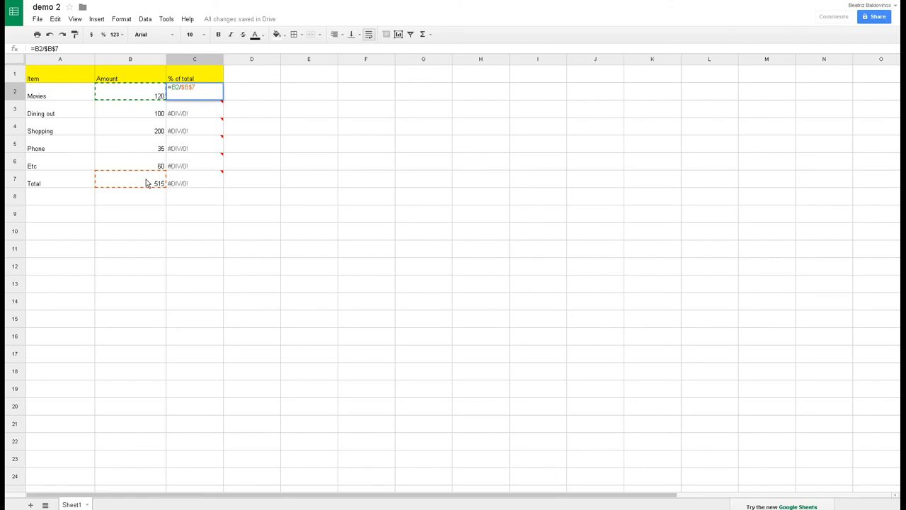
pyautogui.press('Return')
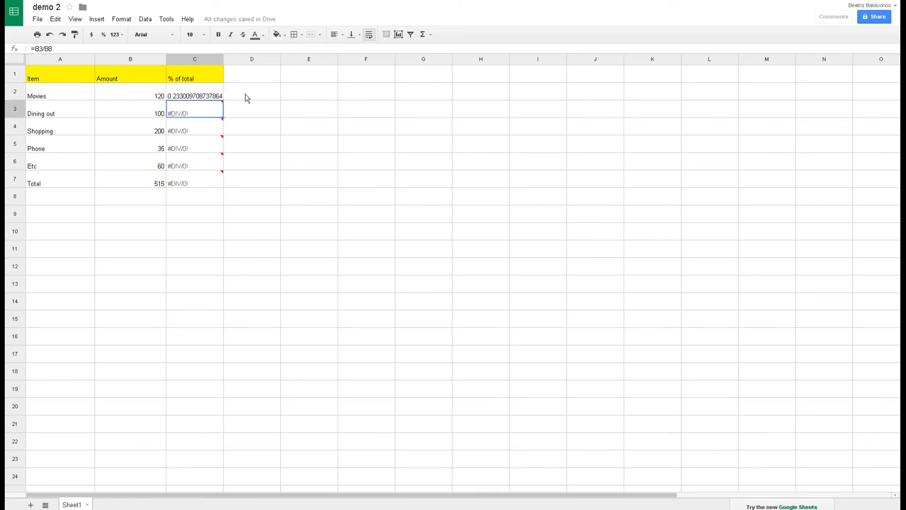
pyautogui.click(219, 99)
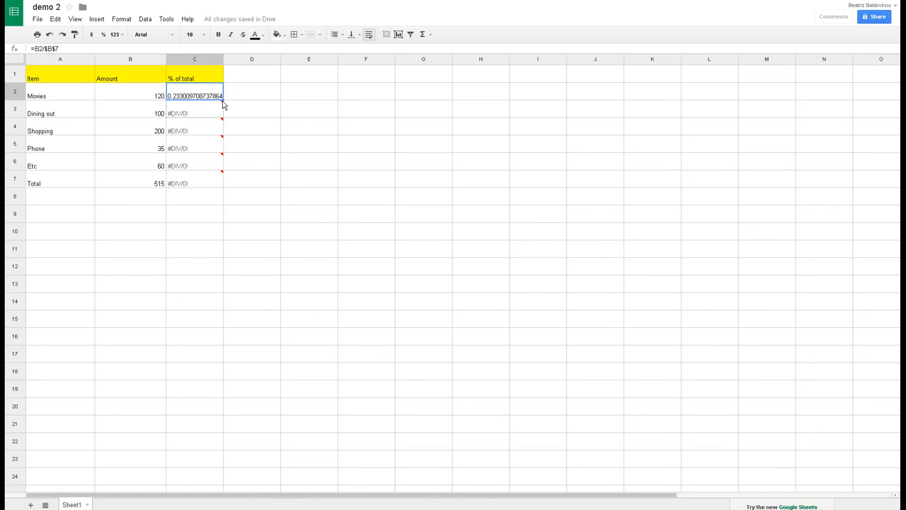
pyautogui.moveTo(223, 104); pyautogui.dragTo(213, 180)
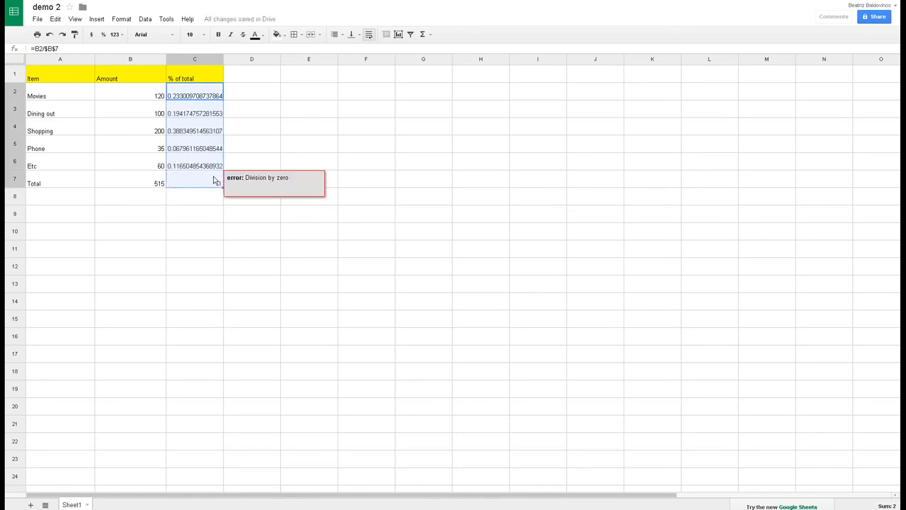
pyautogui.press('Return')
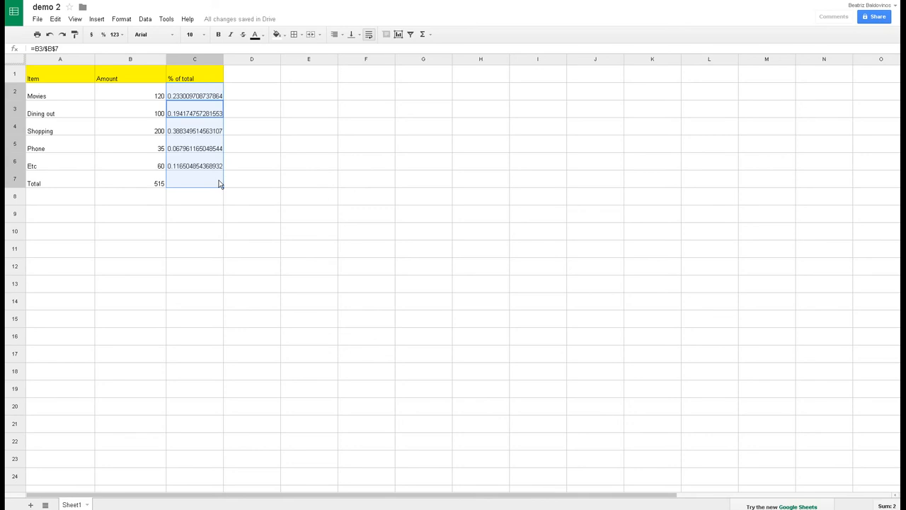
pyautogui.click(218, 180)
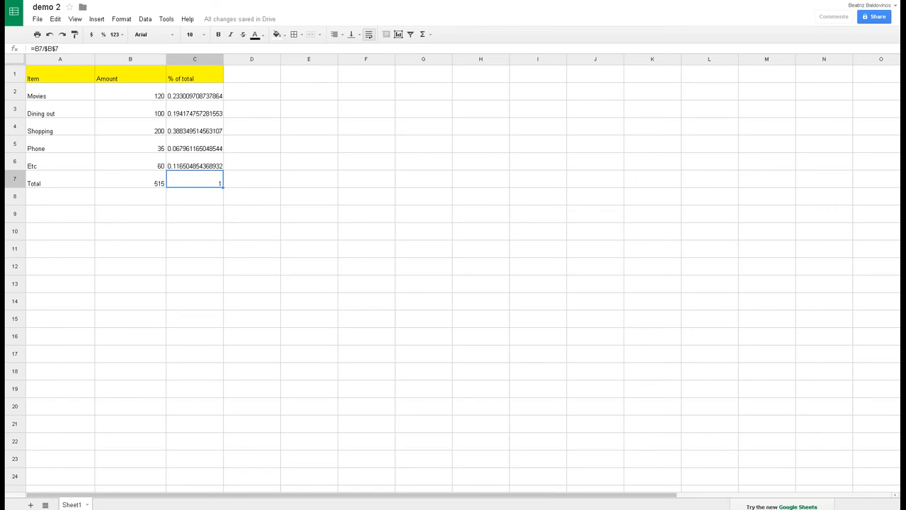
pyautogui.click(209, 146)
pyautogui.doubleClick(209, 148)
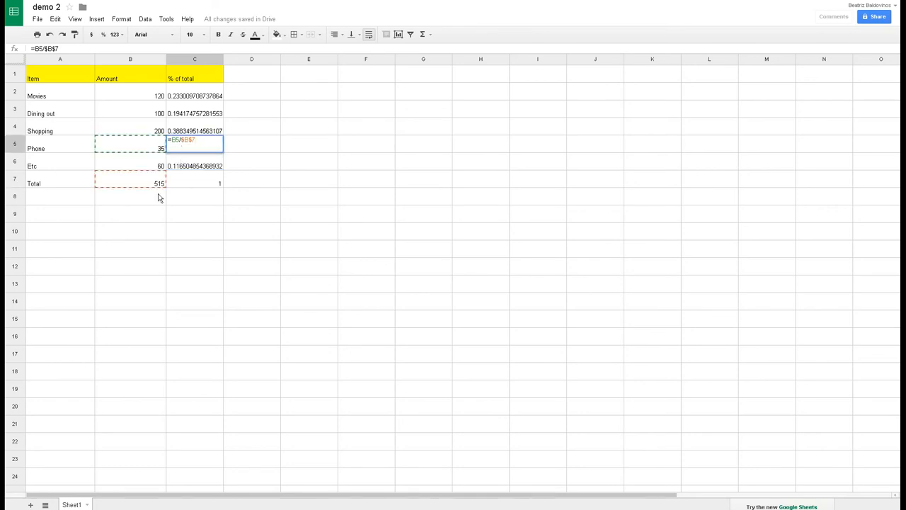
pyautogui.click(181, 128)
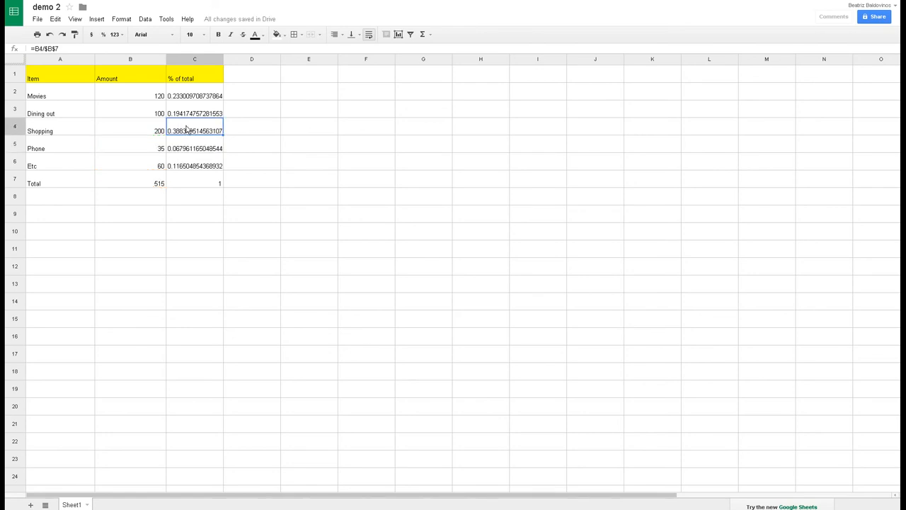
pyautogui.doubleClick(182, 129)
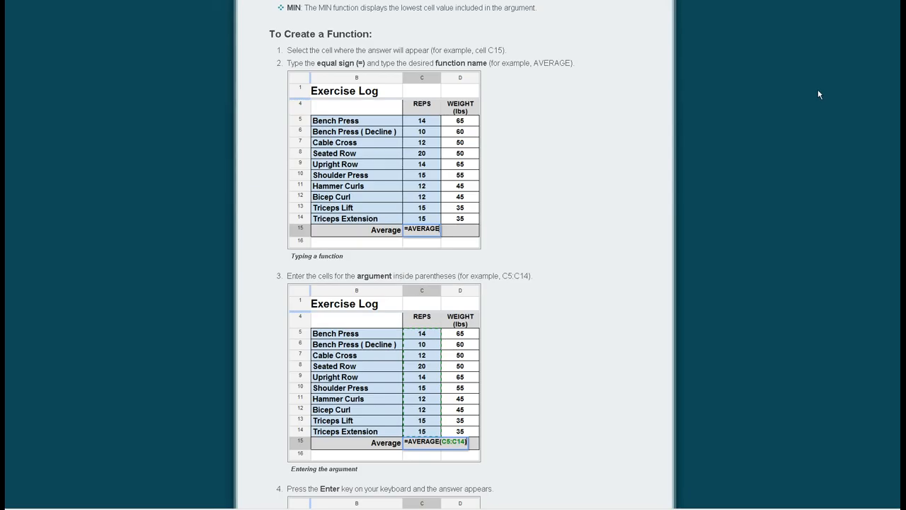
# Scroll through the tutorial's steps for building =AVERAGE(C5:C14) on the Exercise Log.
pyautogui.scroll(2, 818, 94)
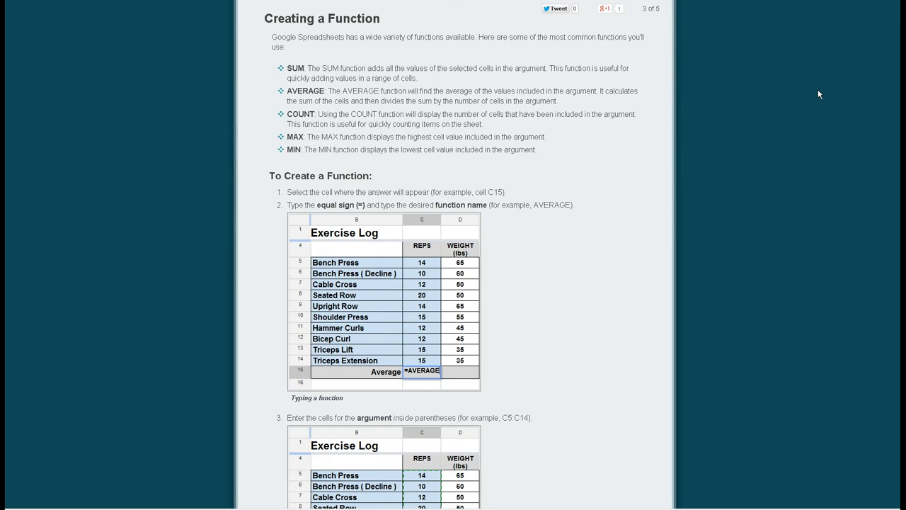
pyautogui.scroll(-1, 819, 91)
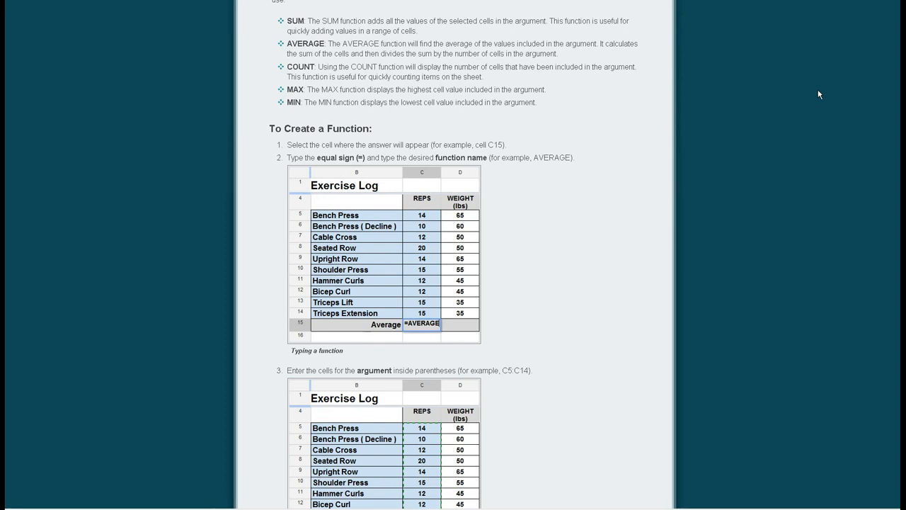
pyautogui.scroll(-1, 818, 94)
pyautogui.scroll(-2, 818, 92)
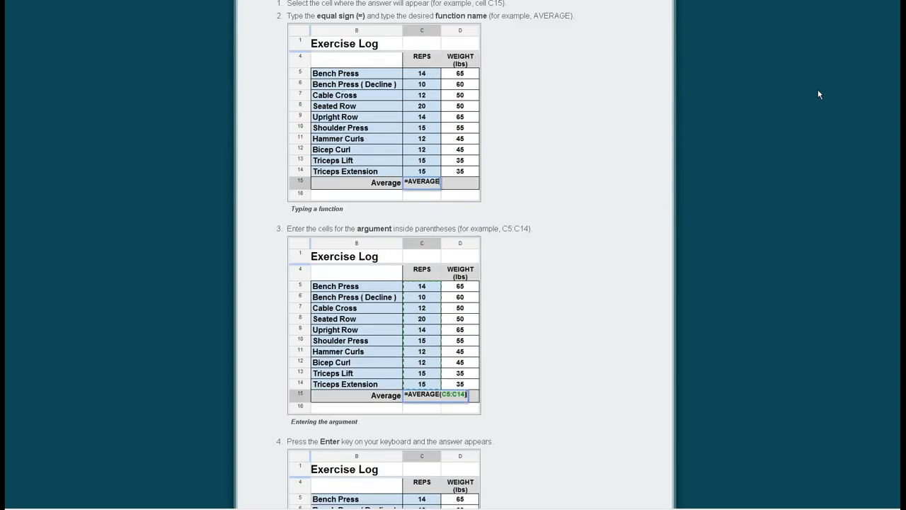